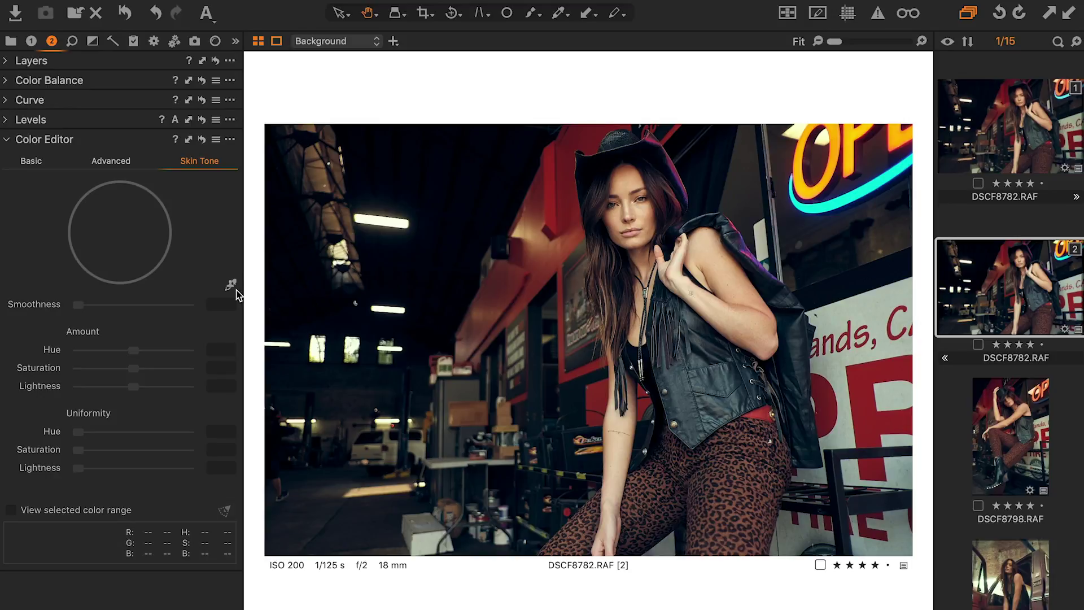
- Sample the forehead skin tone, widen the range out to the rim, and preview only that range
left_click(630, 182)
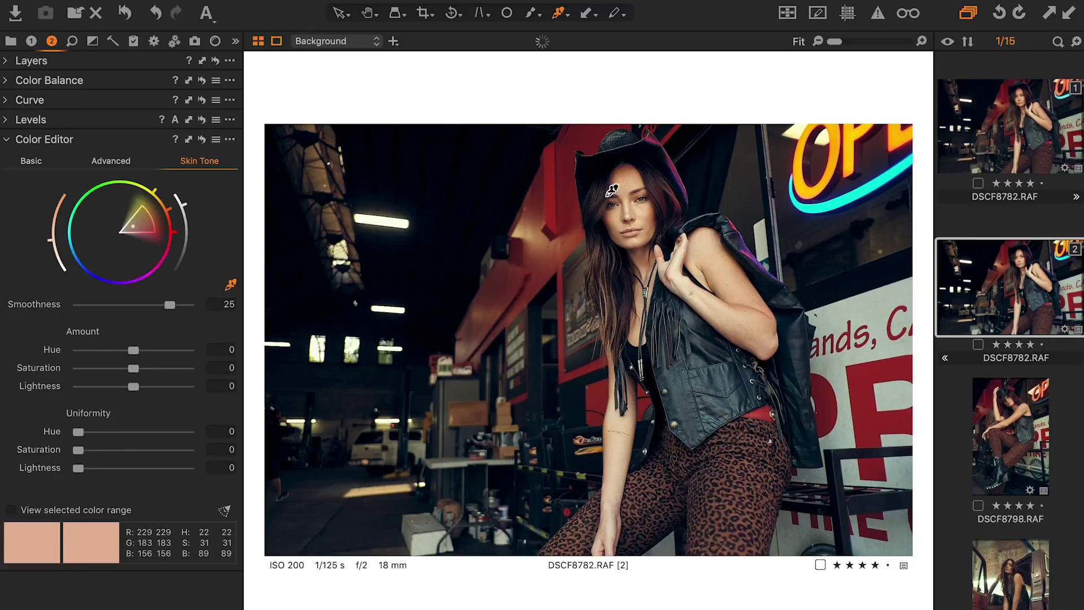
left_click_drag(155, 228, 192, 214)
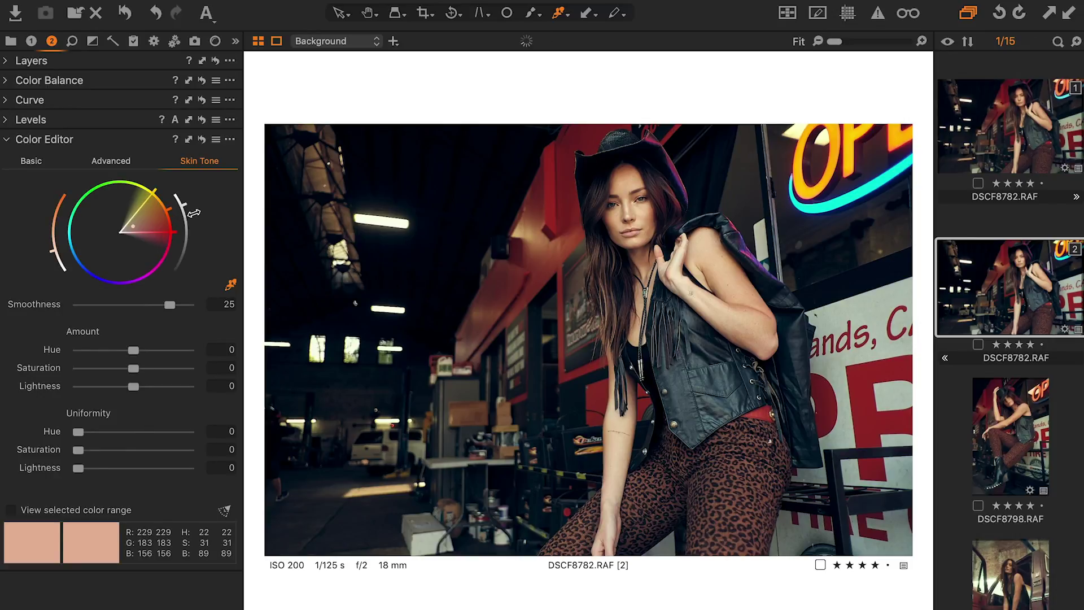
left_click(10, 510)
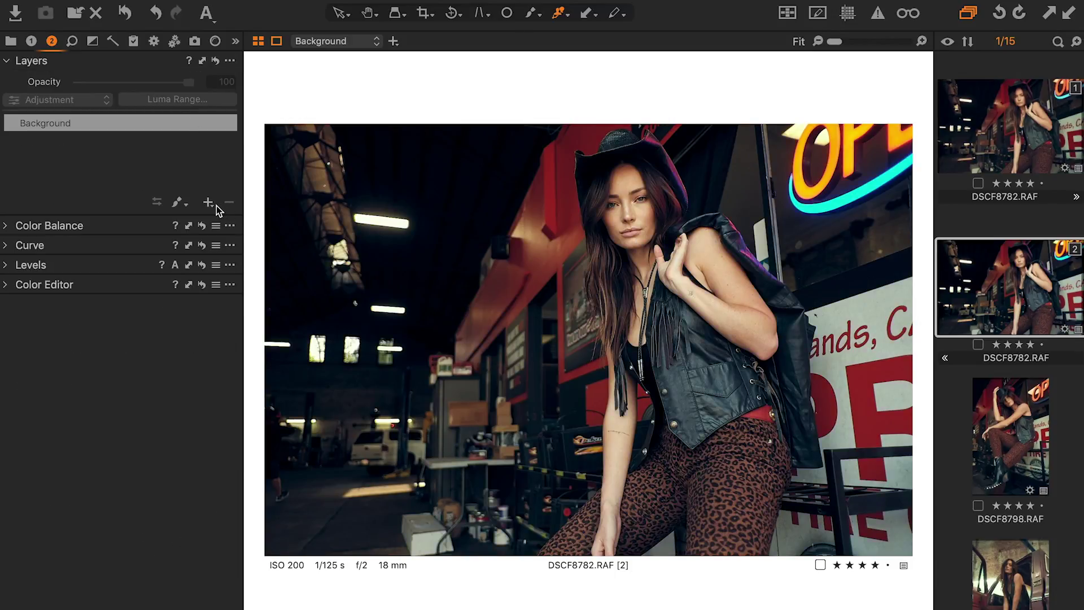
- Add a new filled layer named SKIN and expand its Color Editor
left_click(209, 203)
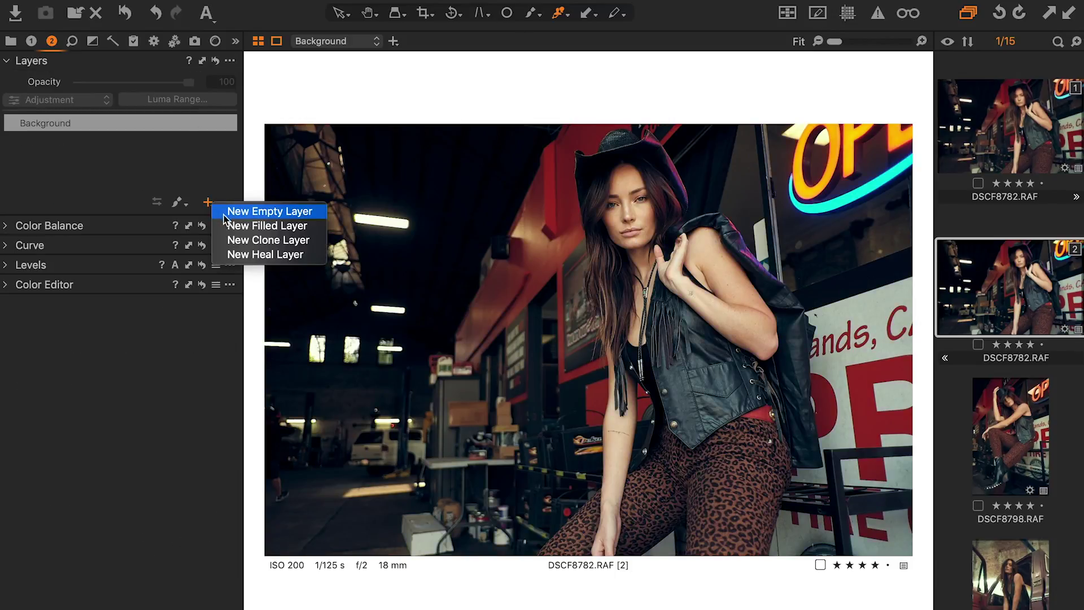
left_click(257, 227)
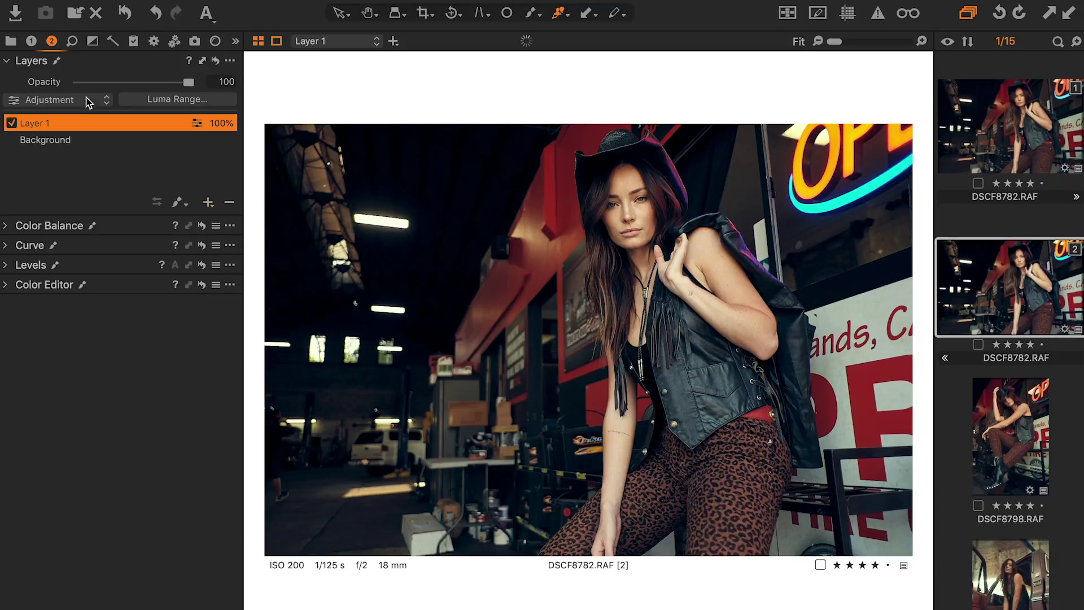
double_click(41, 123)
type("SKIN")
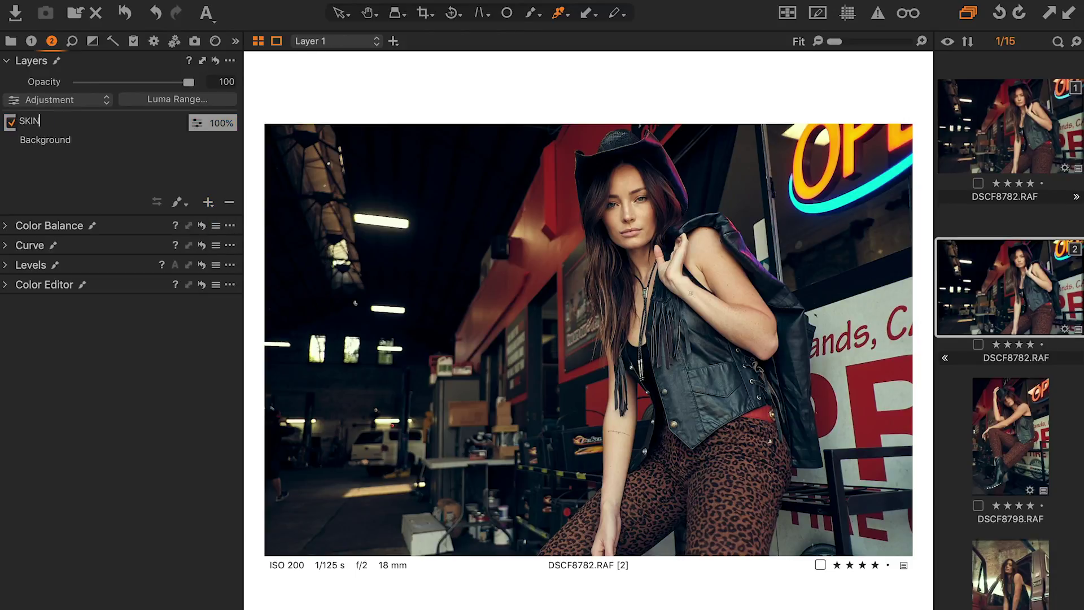
key("Return")
left_click(7, 286)
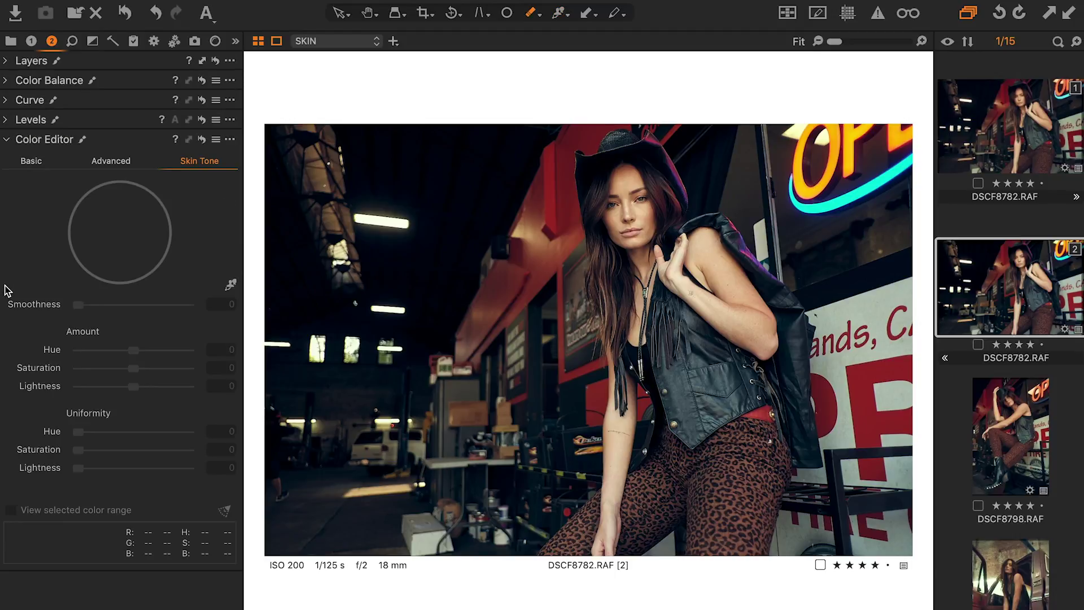
- Sample the forehead skin tone on the SKIN layer and preview only the selected range
left_click(630, 172)
left_click(10, 510)
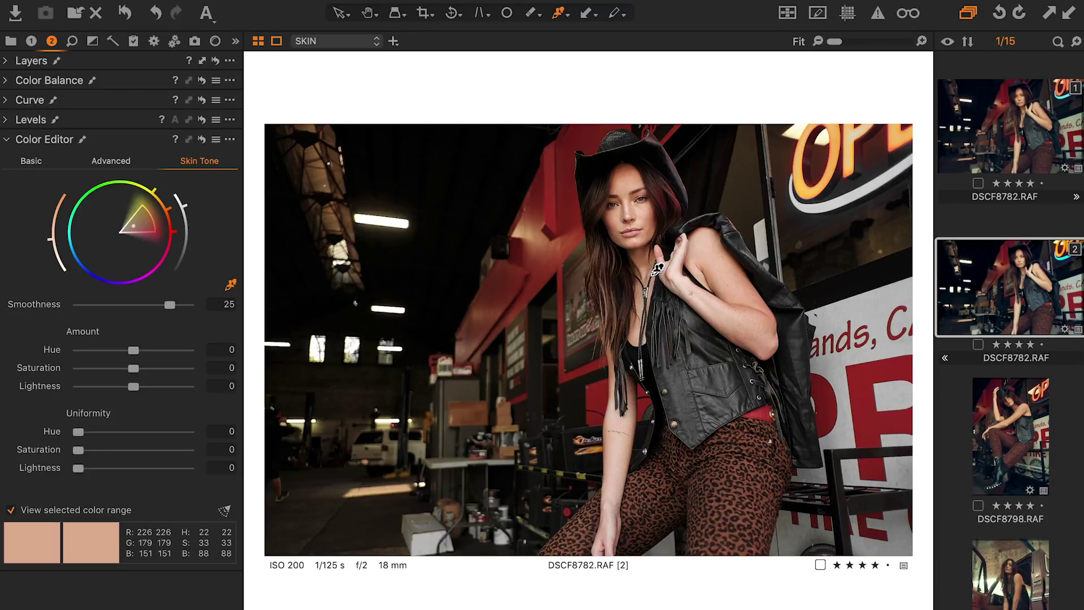
key("e")
- Narrow the SKIN layer's skin tone wedge to exclude reds, with Smoothness 26.2
left_click_drag(158, 219, 178, 234)
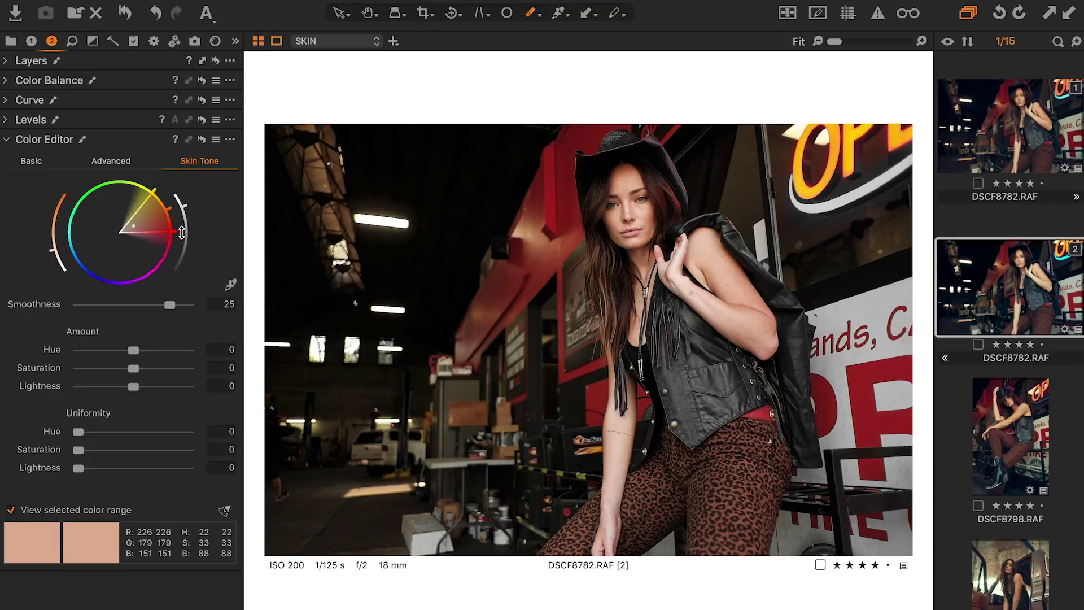
left_click_drag(181, 235, 180, 210)
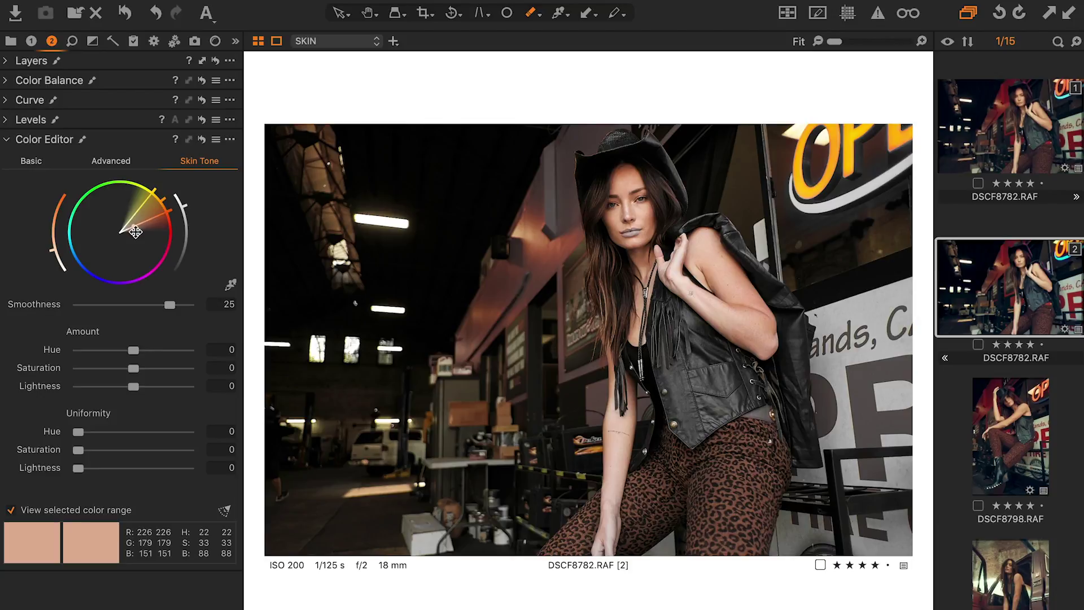
left_click_drag(137, 231, 137, 222)
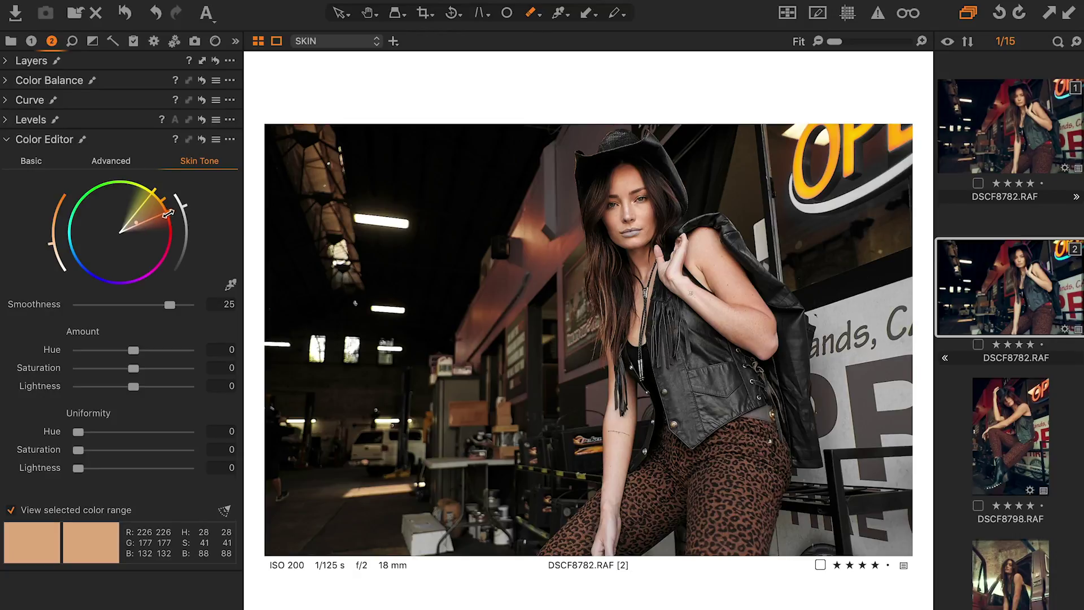
left_click_drag(174, 216, 169, 208)
left_click_drag(170, 305, 175, 306)
left_click_drag(157, 194, 163, 201)
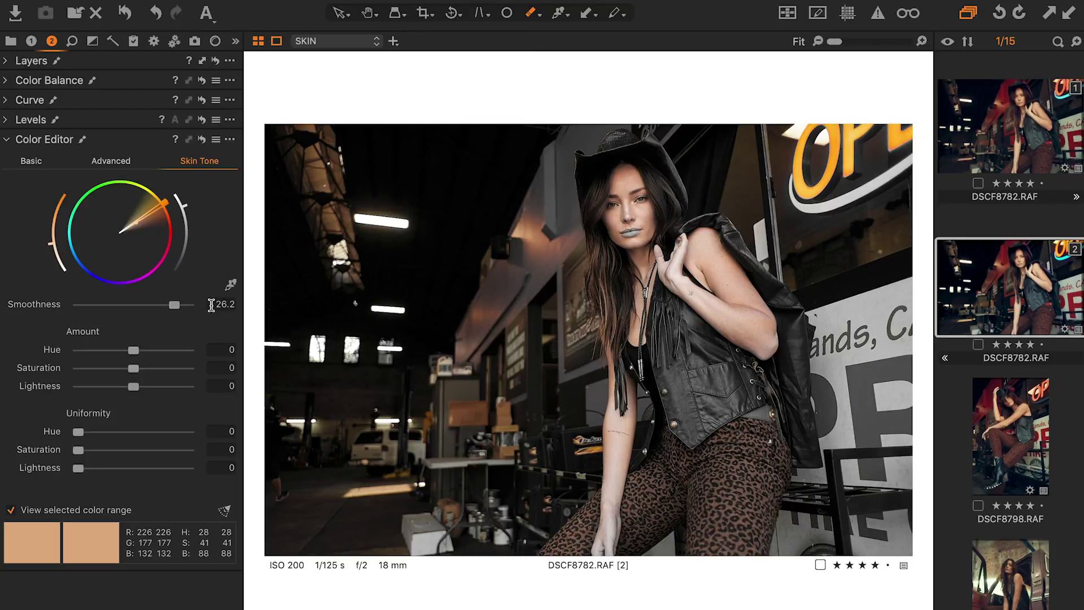
- Set skin Amount Hue -4.7, Saturation 9.6, Lightness -8.3; Uniformity Hue 19, Saturation 66.8, Lightness 13.9
left_click(10, 510)
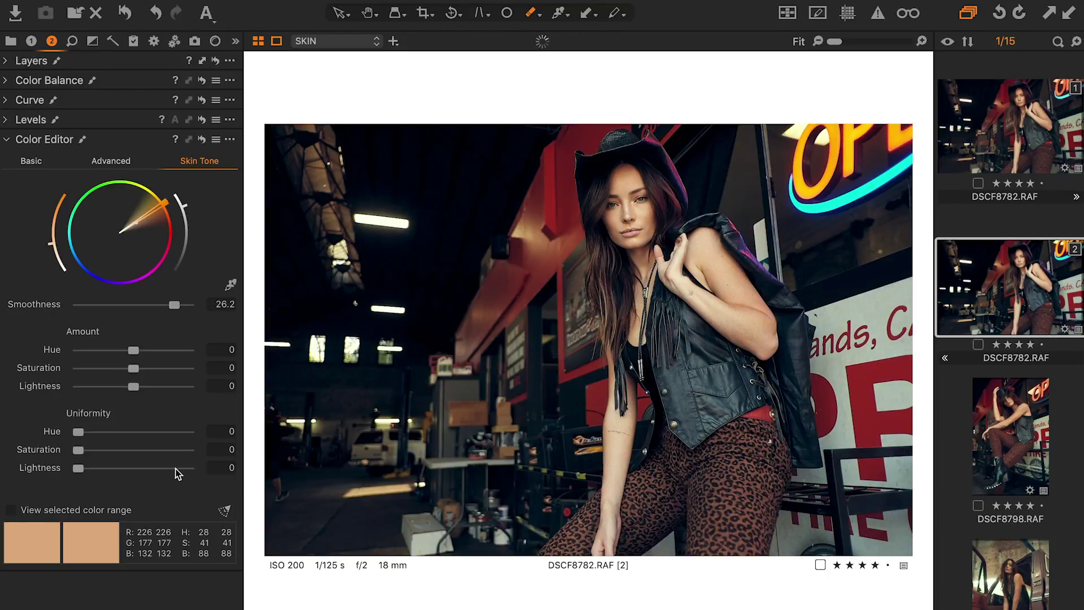
left_click(131, 468)
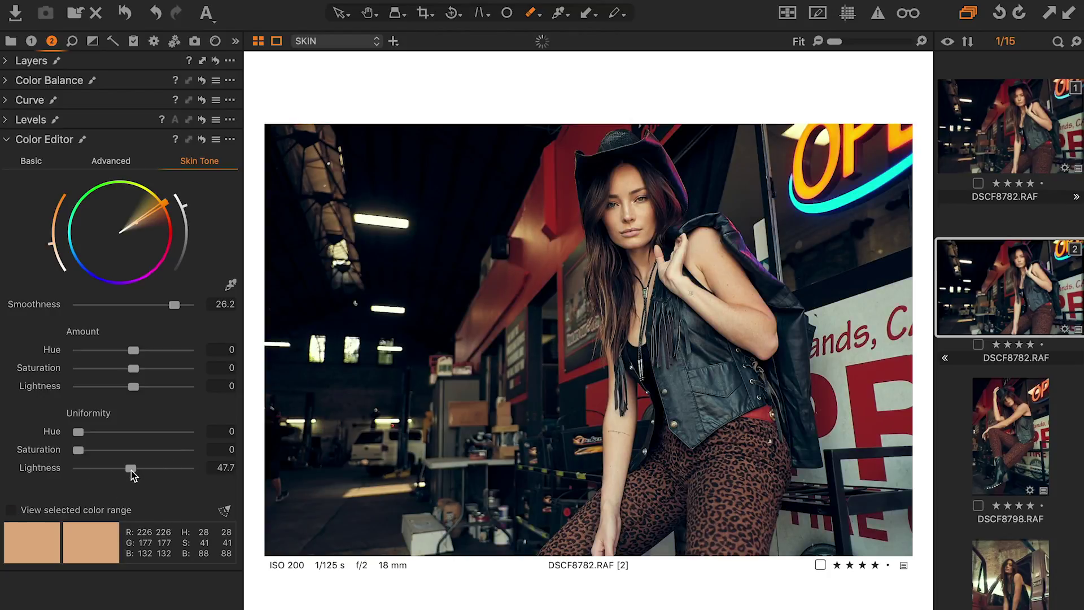
left_click(126, 450)
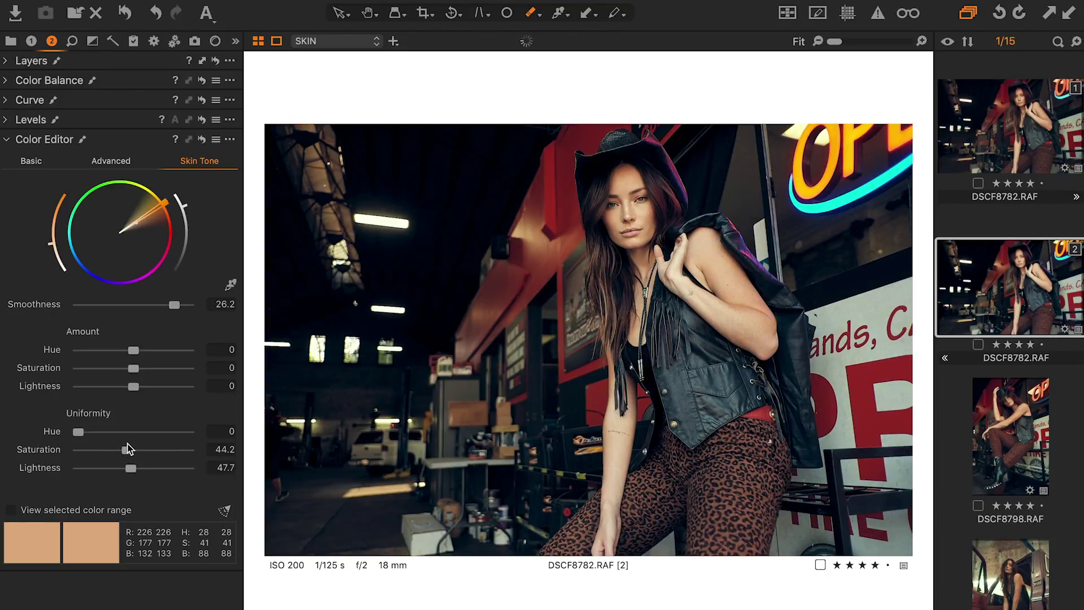
left_click(99, 432)
left_click(88, 388)
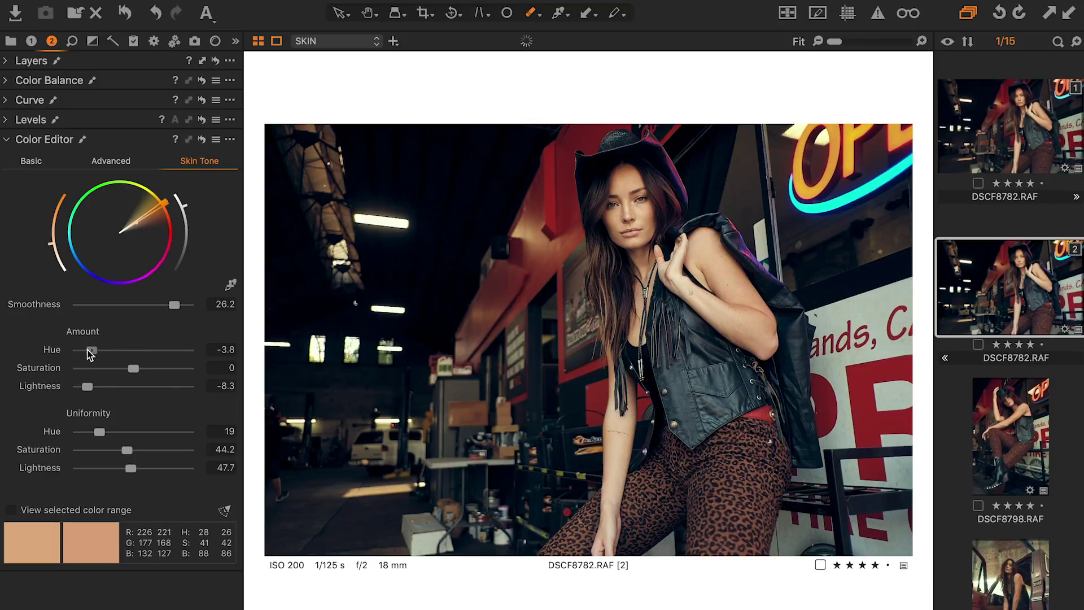
left_click_drag(95, 350, 81, 351)
left_click(95, 468)
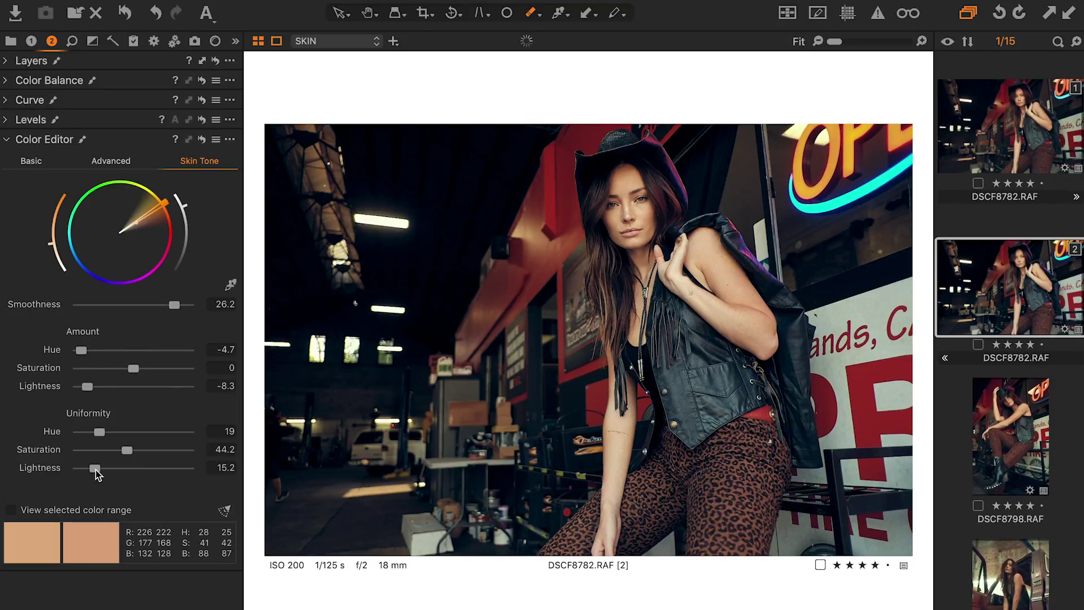
left_click_drag(96, 474, 95, 473)
left_click_drag(156, 451, 152, 451)
left_click(152, 368)
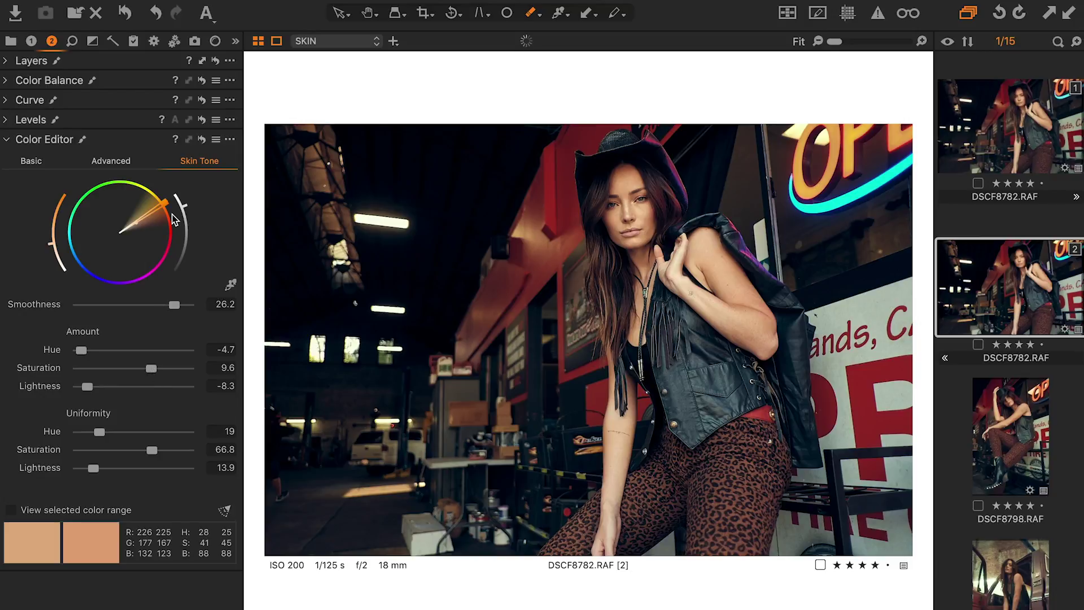
- Toggle the skin tone adjustments off and back on to compare before and after
left_click(202, 140)
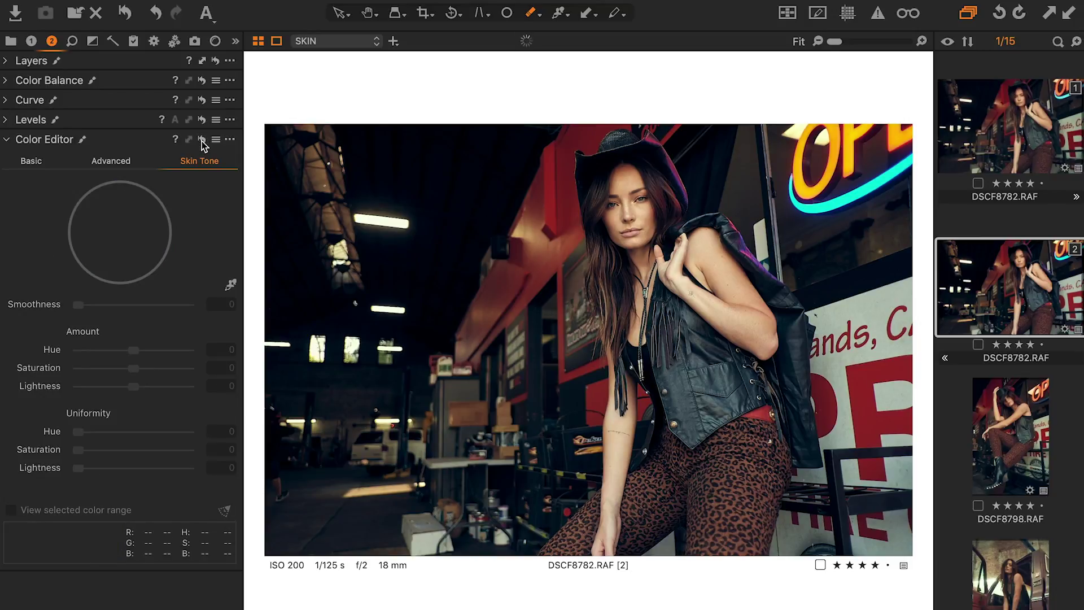
left_click(202, 140)
left_click(203, 140)
- In the Advanced colour editor, define a narrow red range sampled from the face
left_click(121, 162)
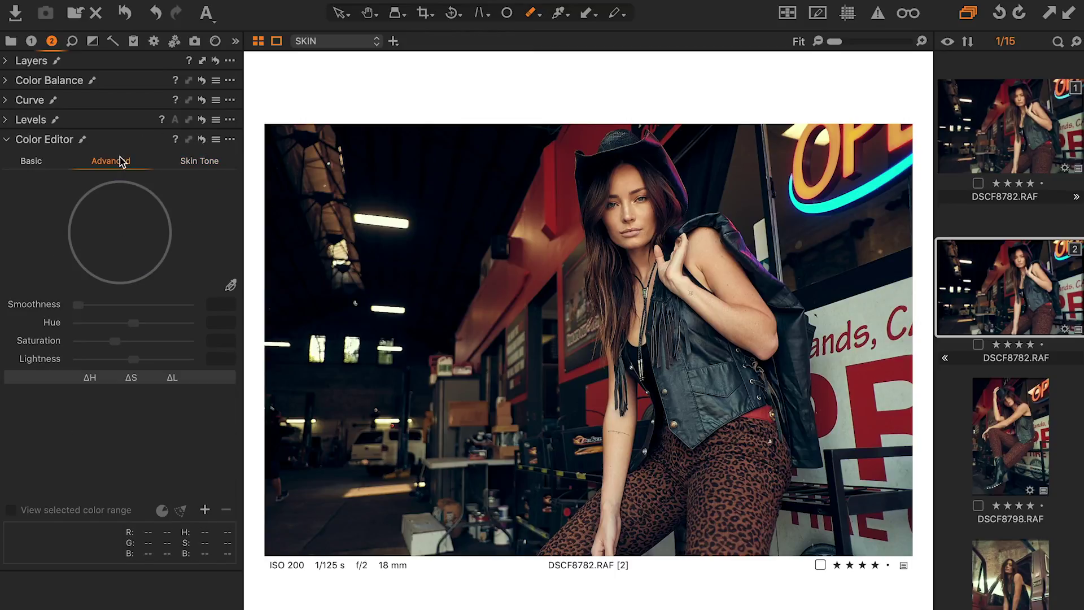
left_click(635, 229)
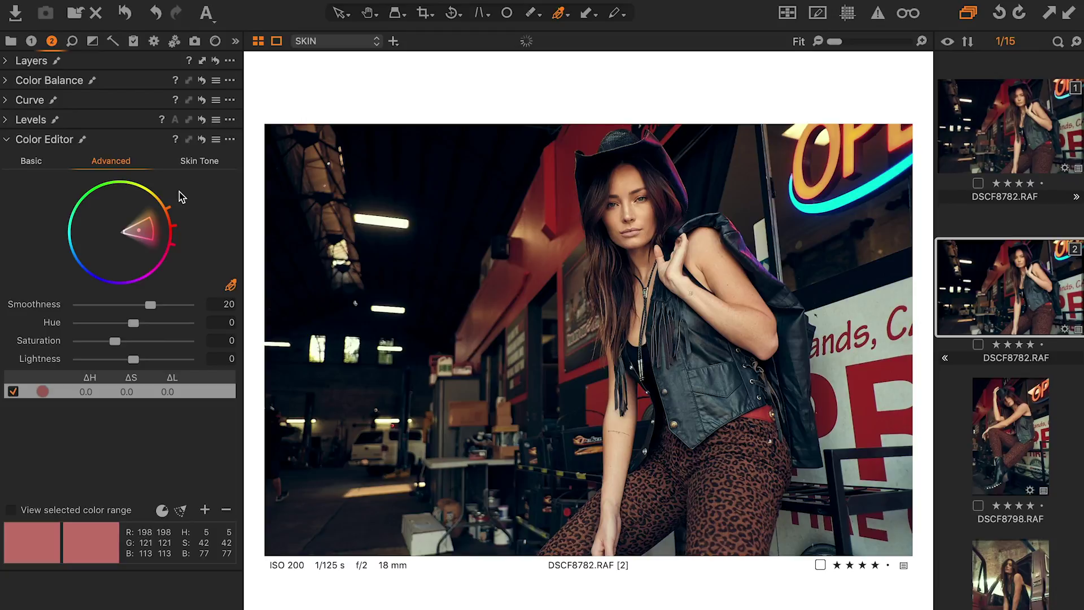
left_click_drag(178, 229, 177, 228)
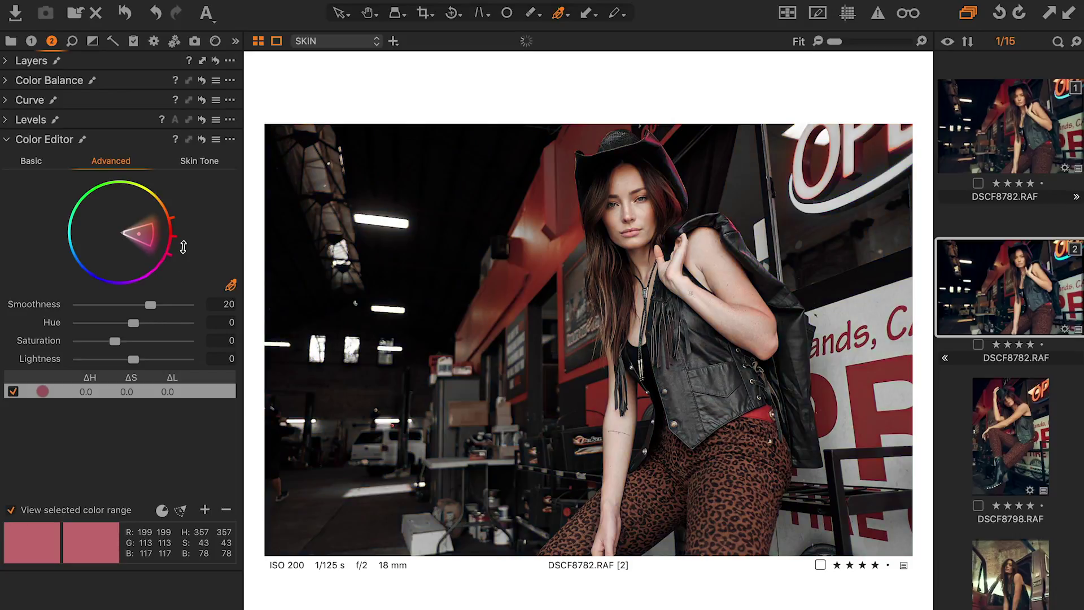
left_click_drag(175, 223, 178, 230)
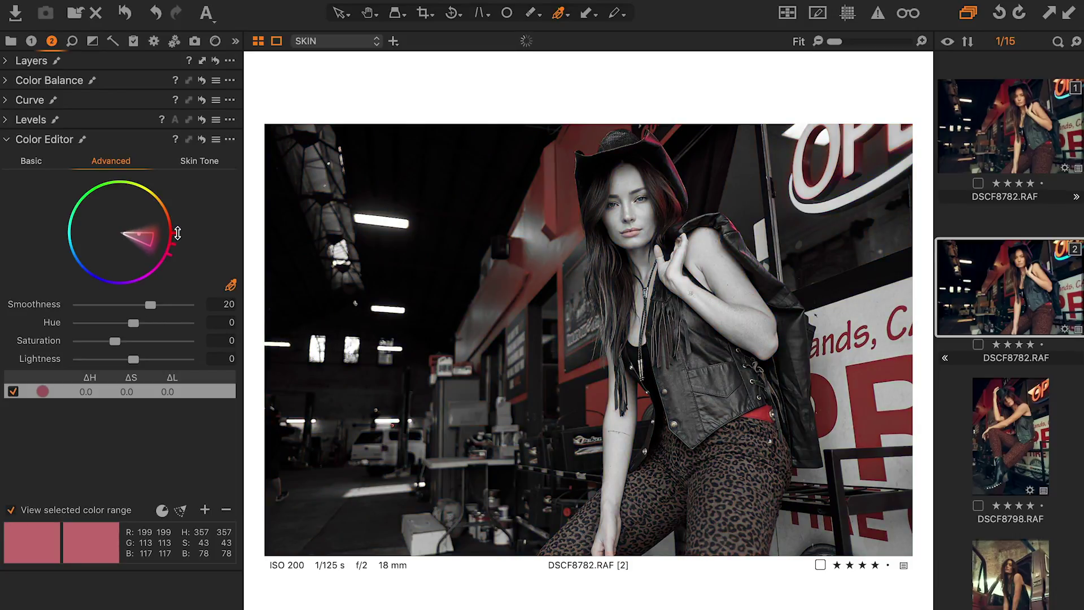
left_click(11, 510)
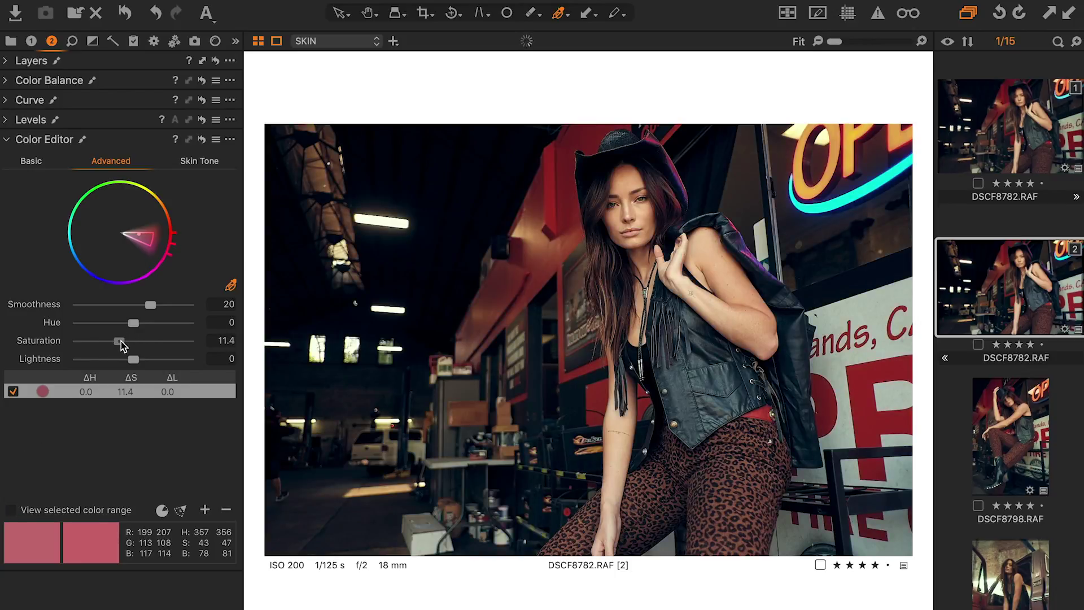